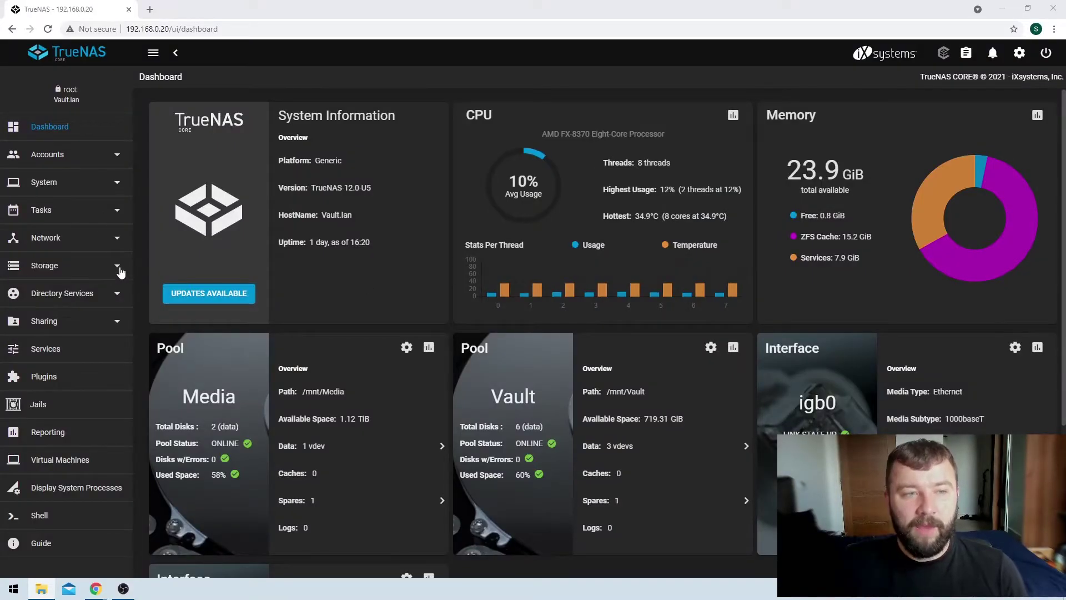
Open the Periodic Snapshot Tasks list with its Media and Vault tasks and start a new task
click(89, 214)
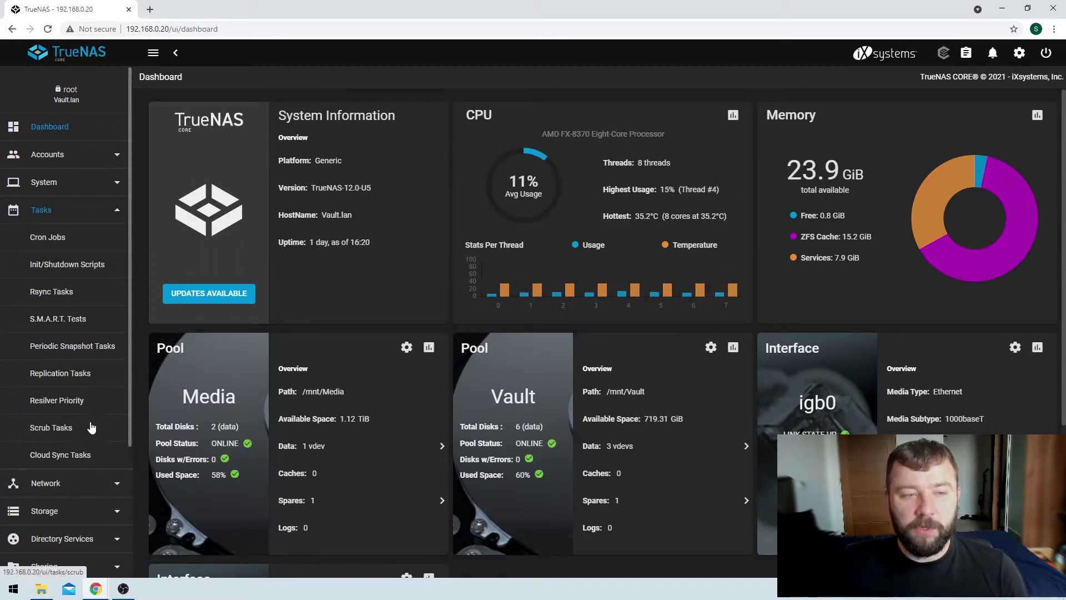
click(95, 349)
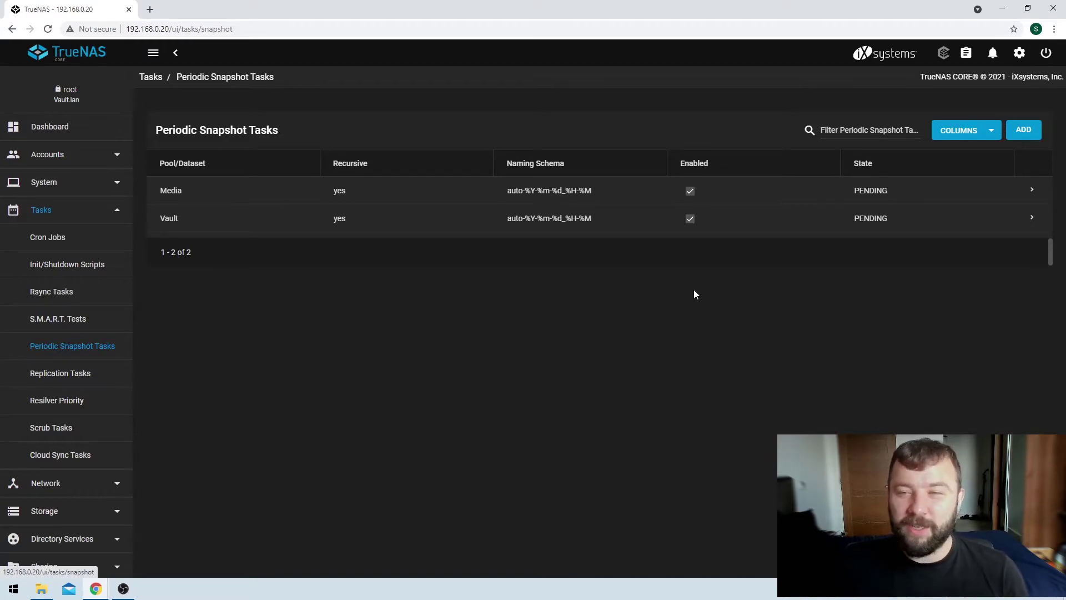
click(1023, 134)
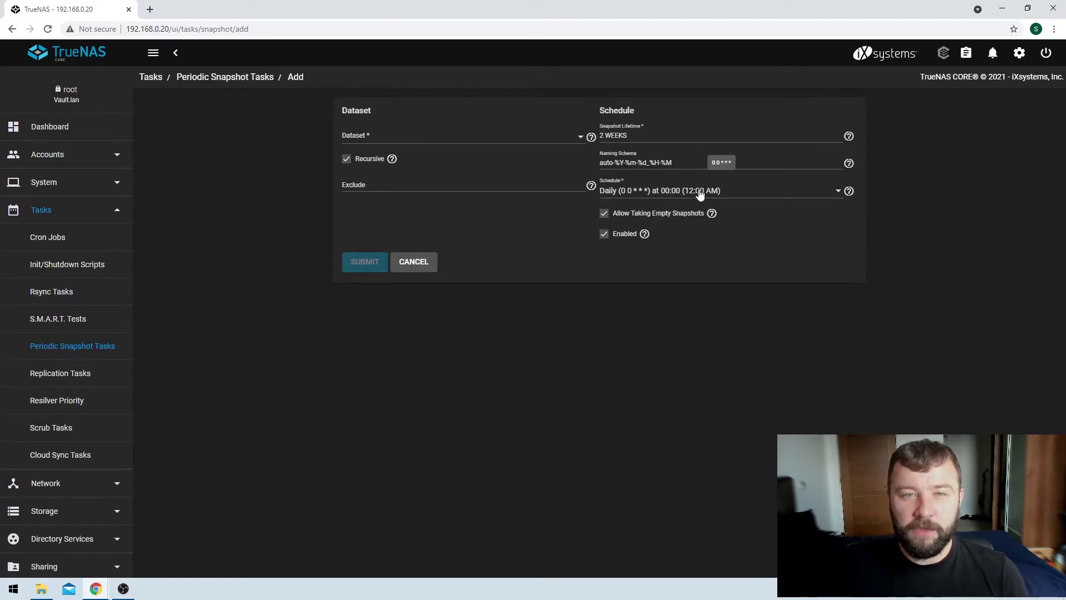
Pick Media from the Dataset dropdown of the new periodic snapshot task
click(560, 142)
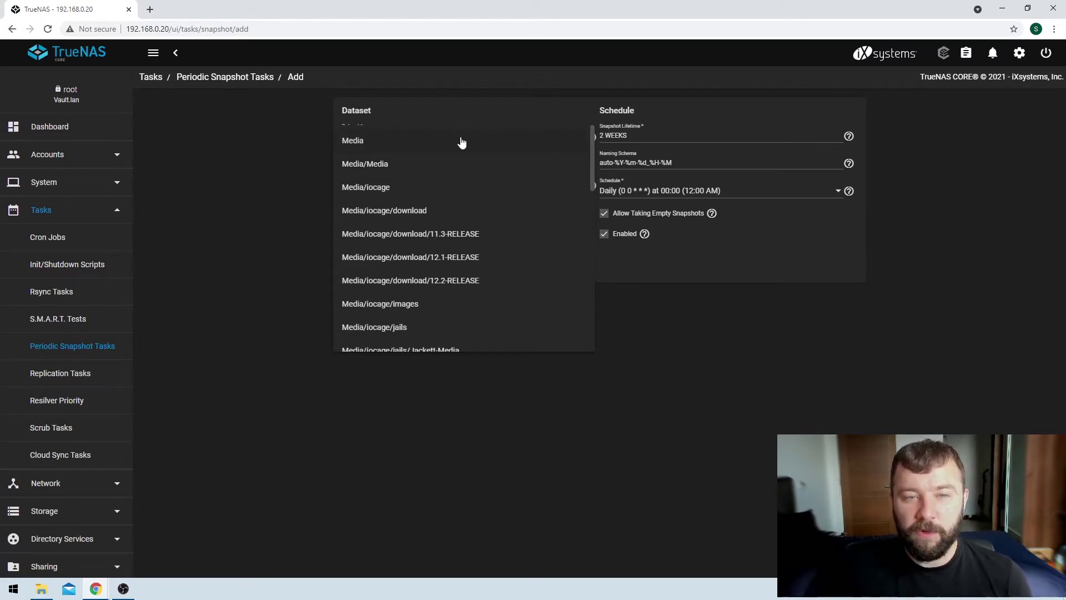
scroll(444, 181, down, 2)
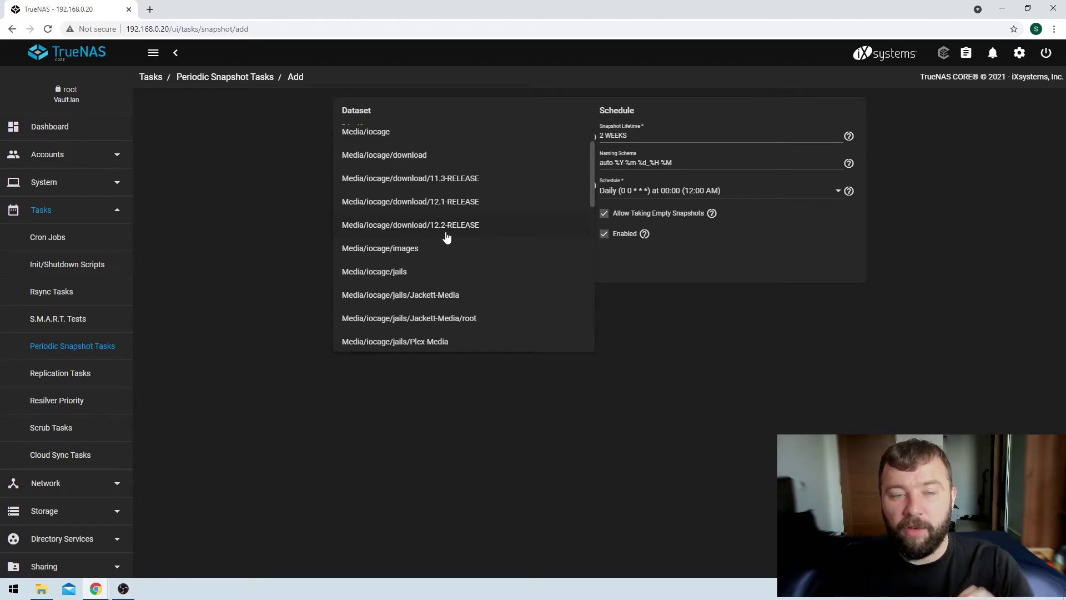
scroll(447, 238, up, 2)
click(415, 143)
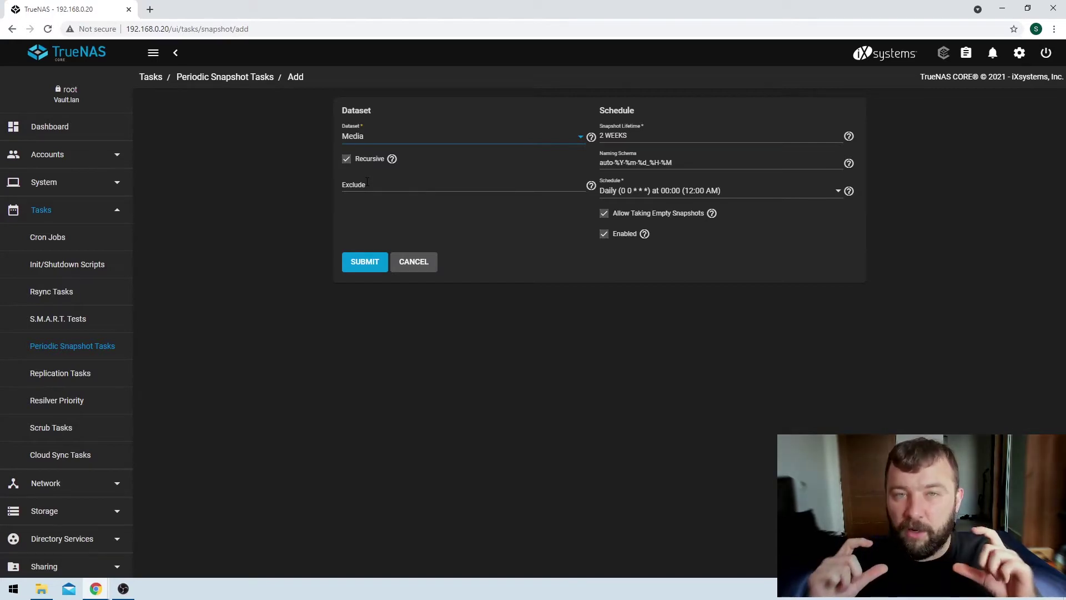
click(367, 184)
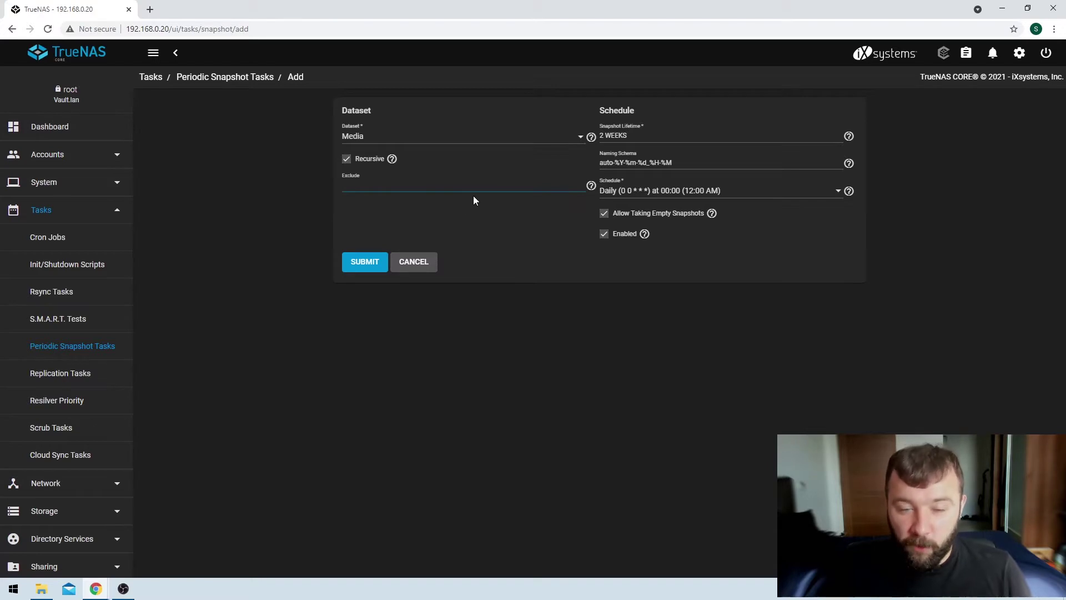
click(636, 137)
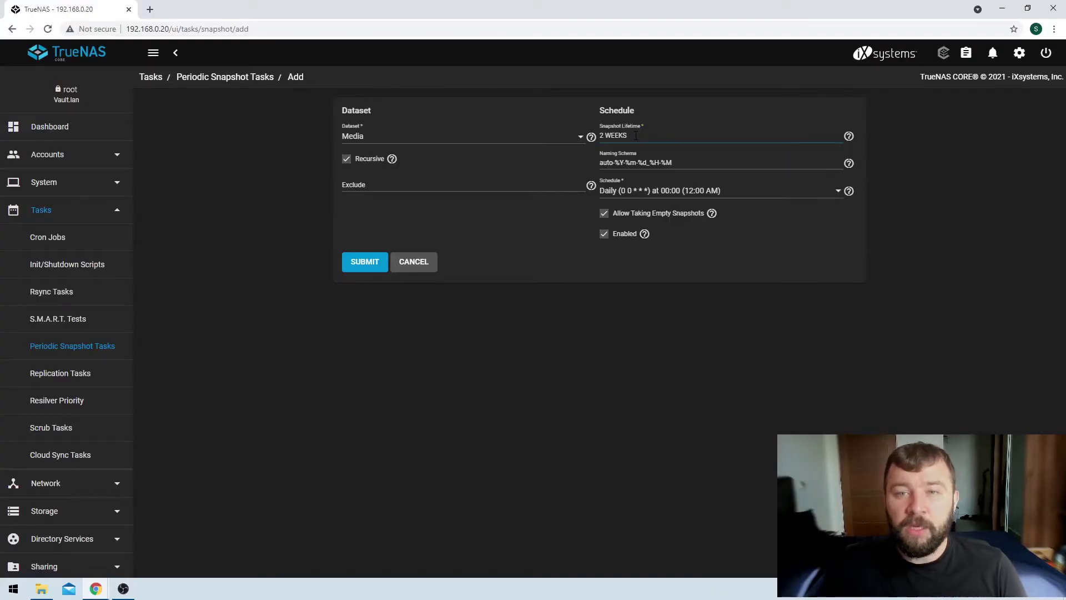
click(684, 161)
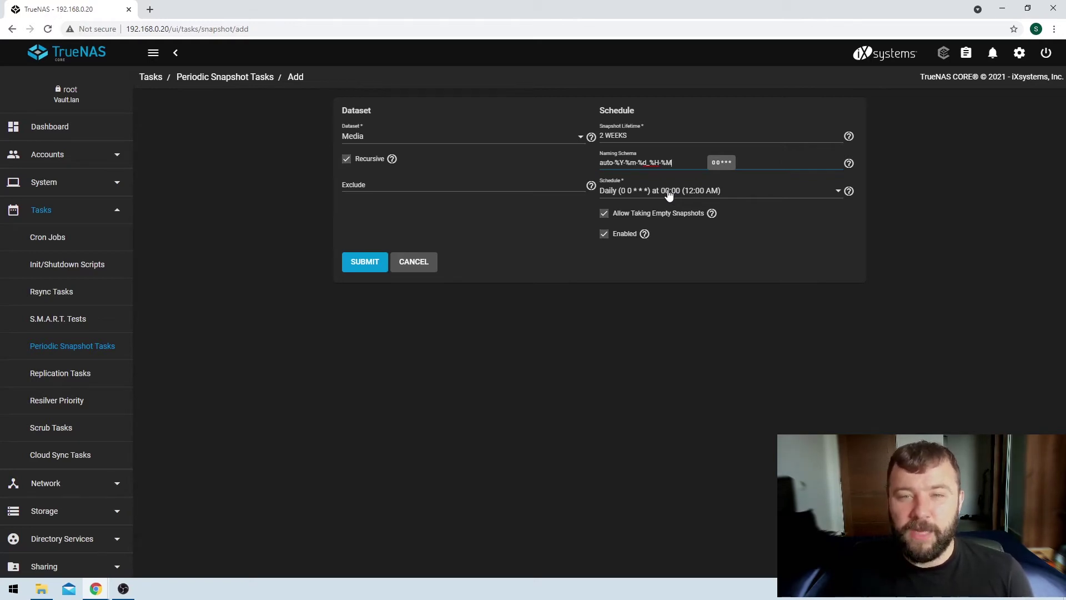
click(669, 192)
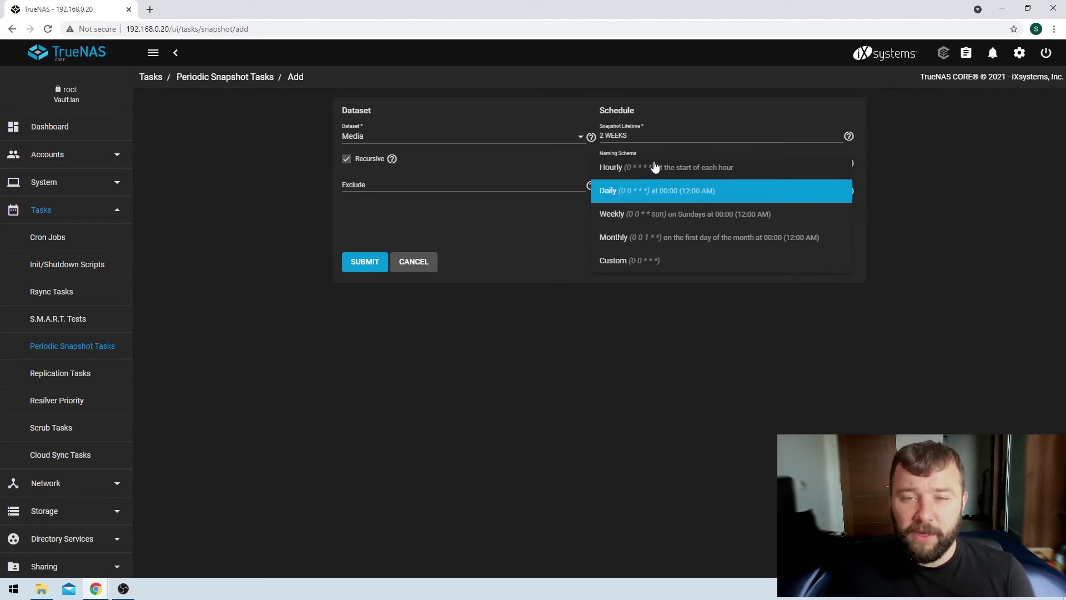
Set the Media task's schedule to Hourly (0 * * * *), running 00:00:00 to 23:59:00
click(655, 167)
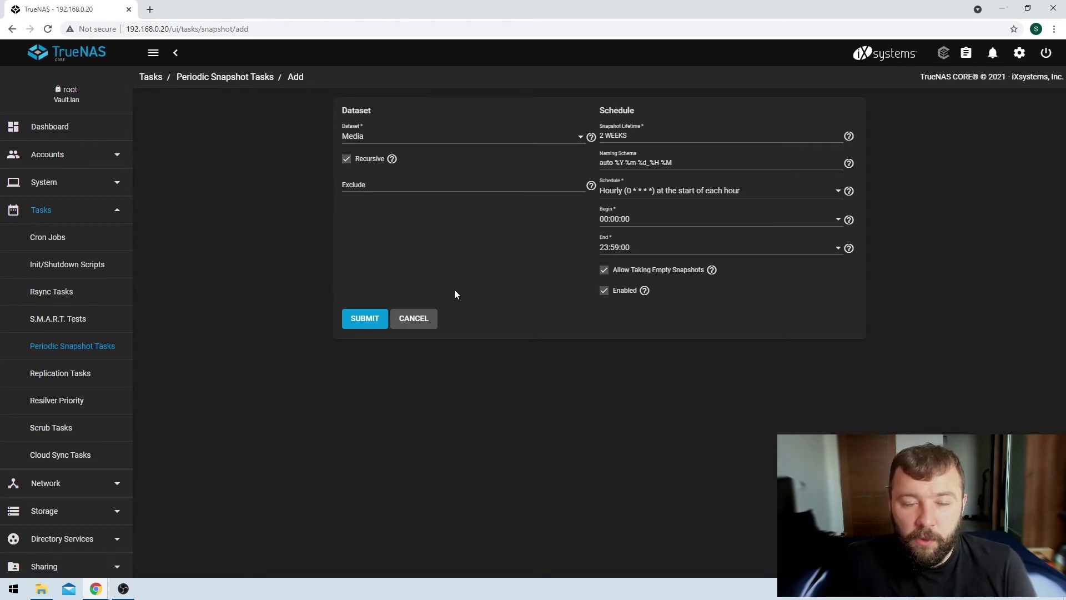
Submit the recursive Media task and check that the list shows three tasks, the new one PENDING
click(366, 320)
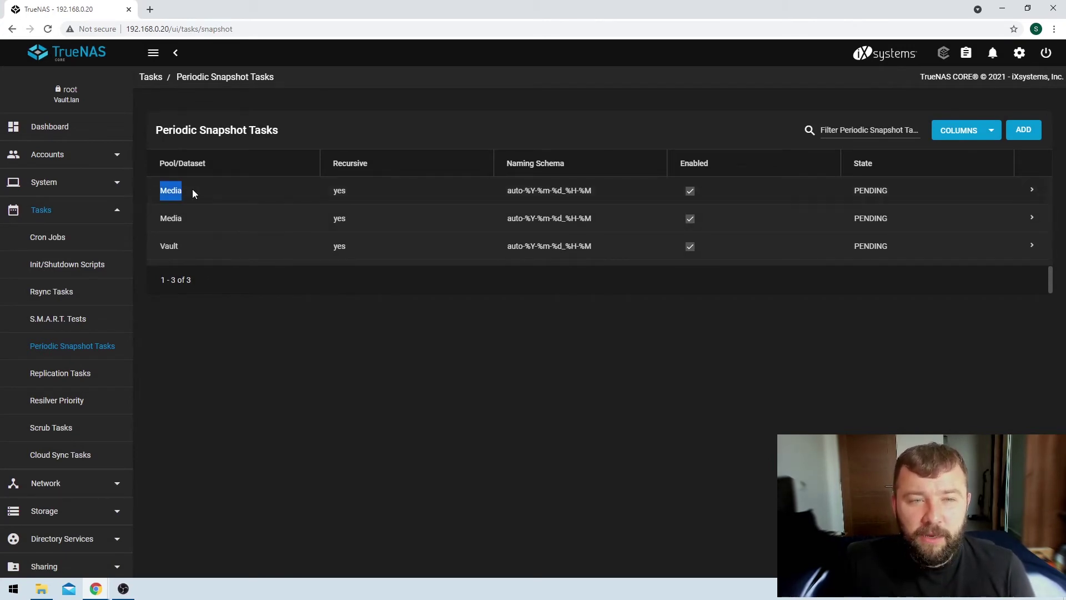
click(356, 222)
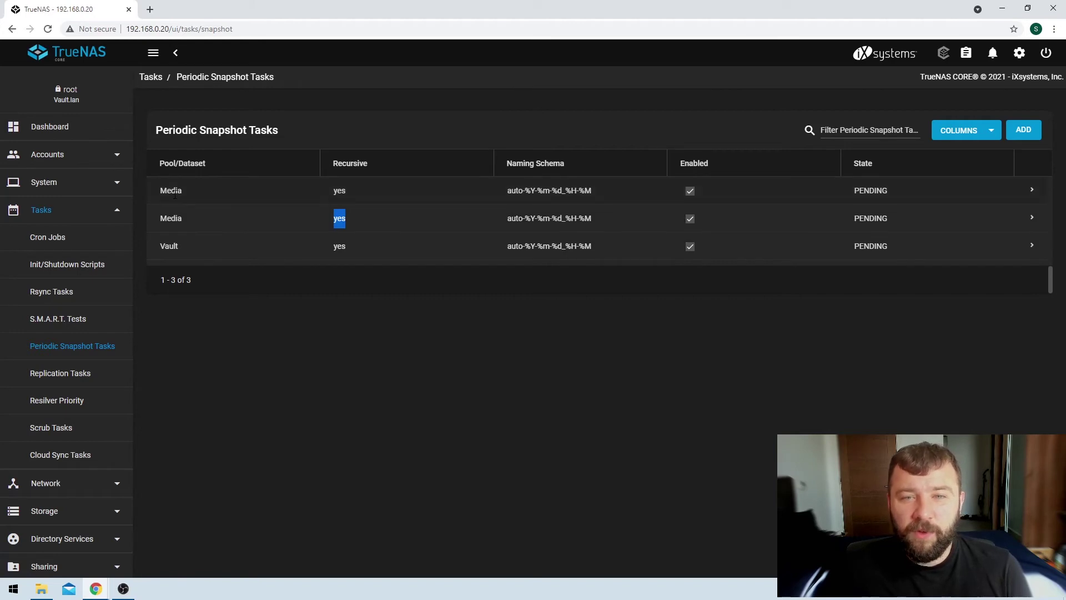
click(442, 222)
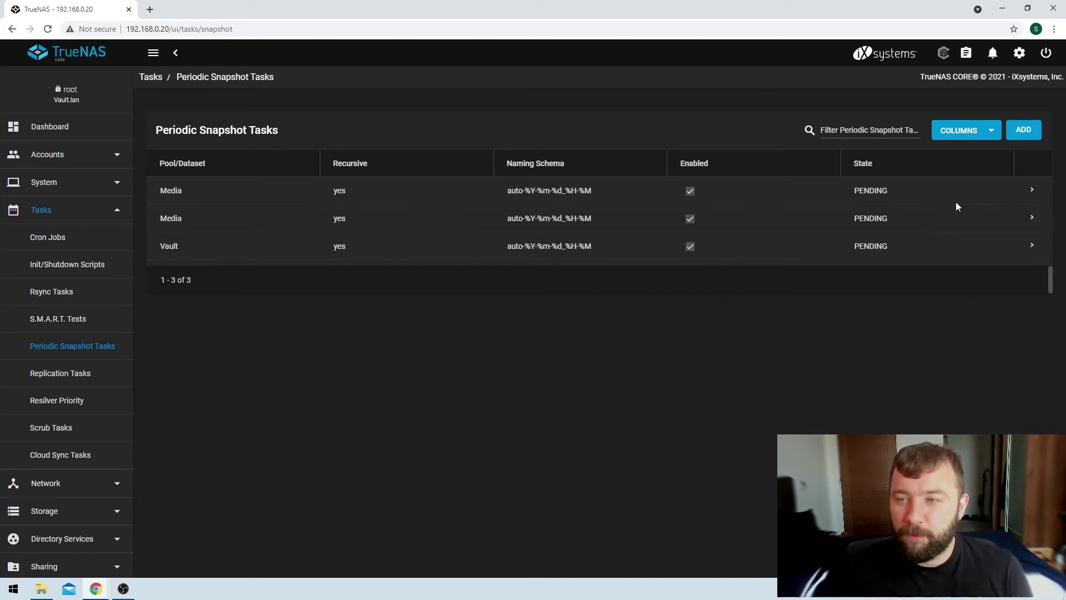
click(1030, 190)
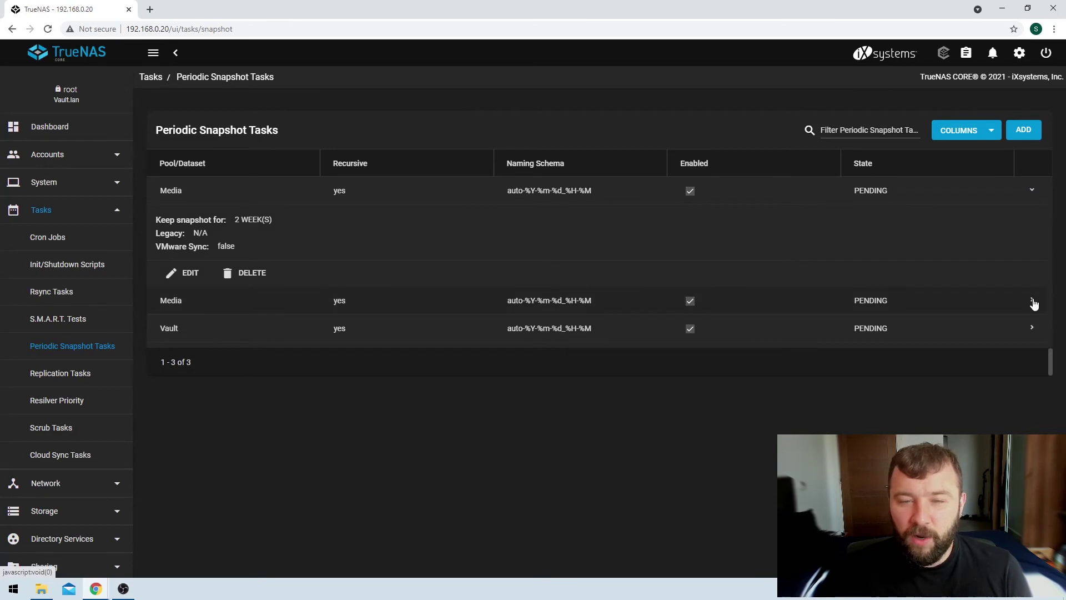
Check the second Media task's 2 WEEK(S) retention, then view the hourly Media task's settings without saving
click(1032, 300)
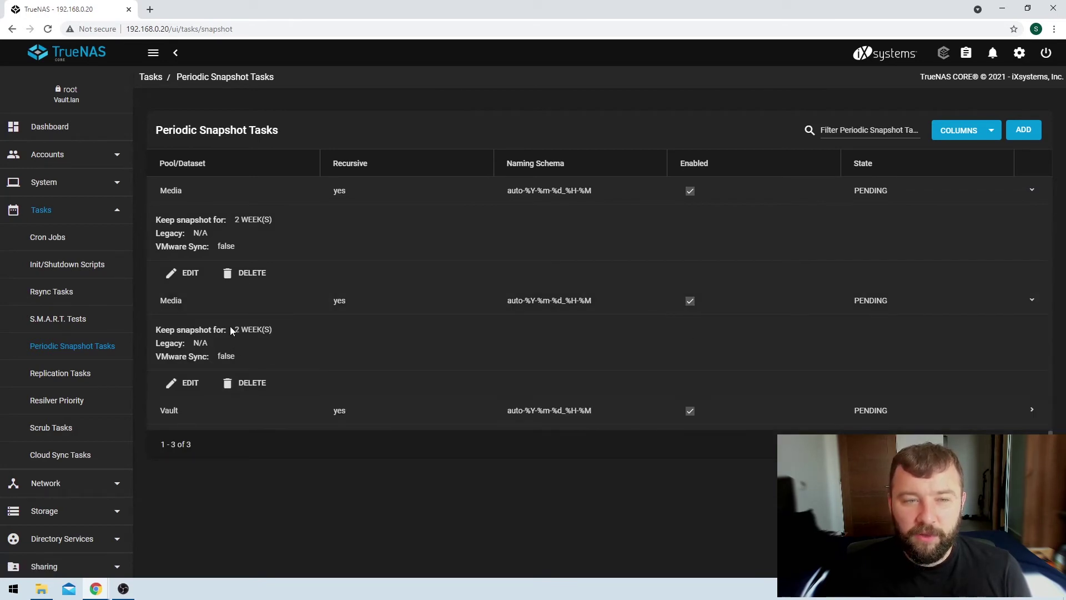
drag(235, 330, 273, 331)
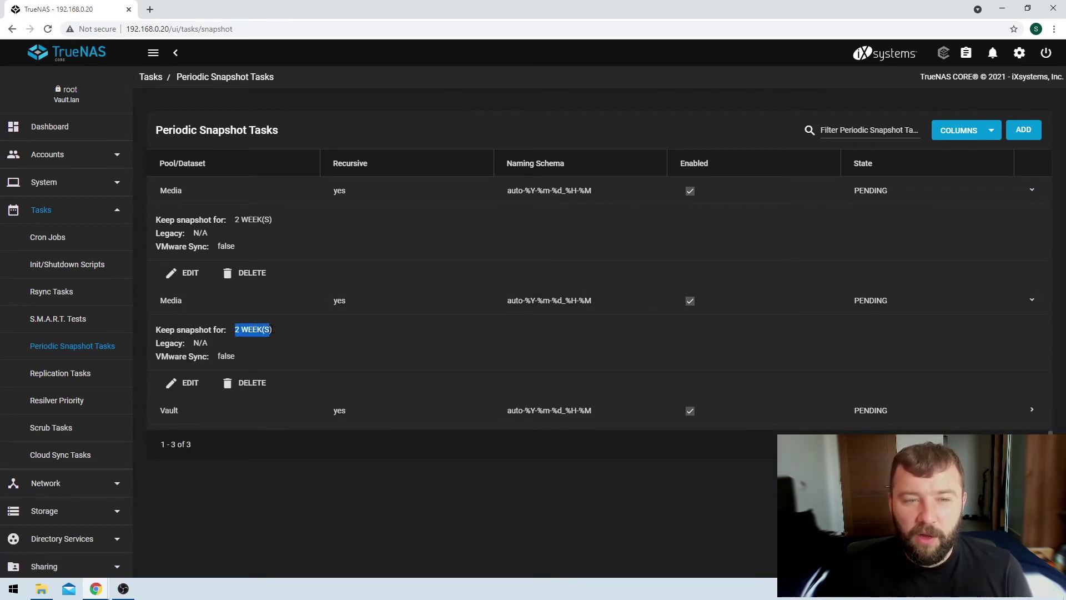
click(269, 337)
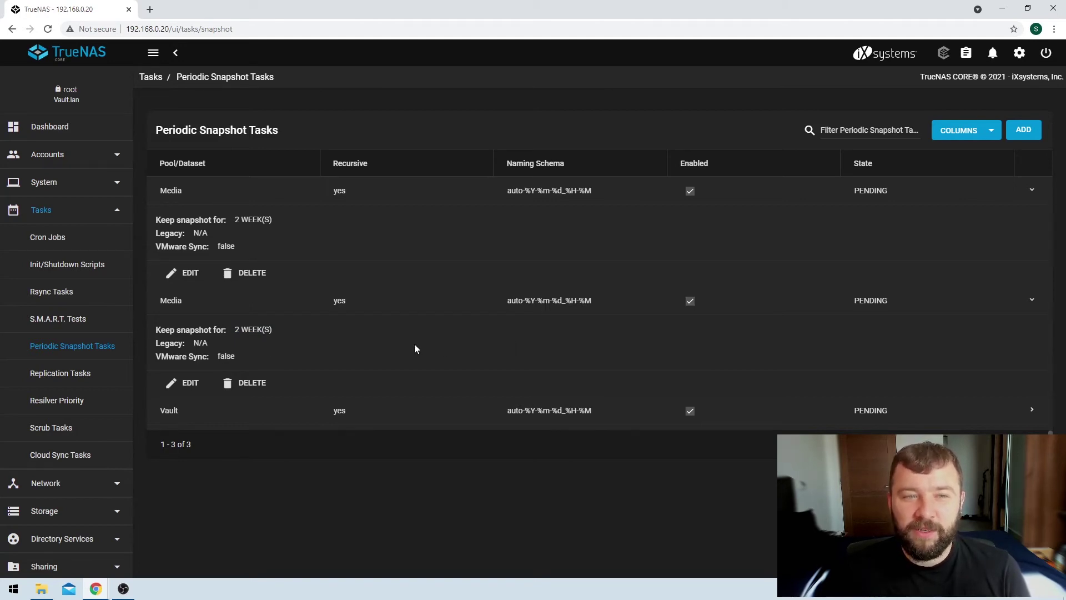
click(185, 274)
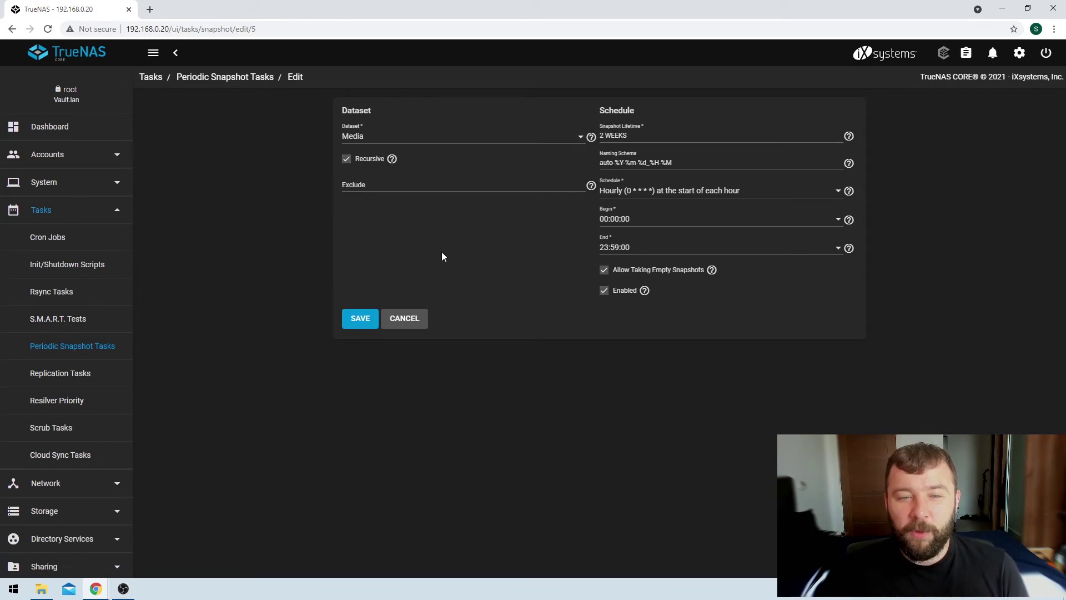
click(405, 316)
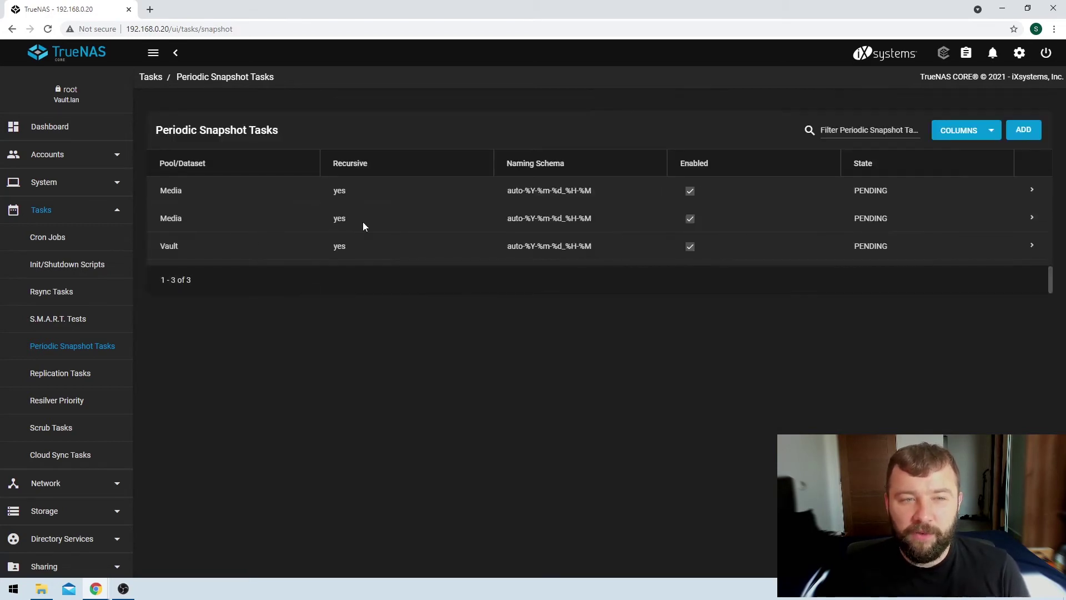
View the second Media task's settings, cancel without changes, and collapse the Tasks menu
click(1032, 219)
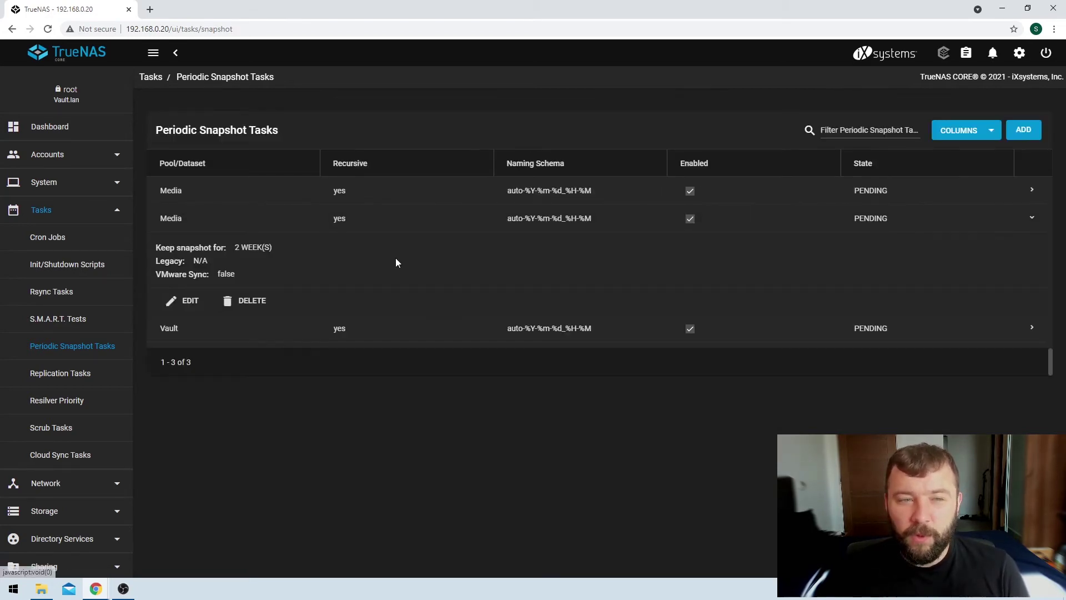
click(180, 302)
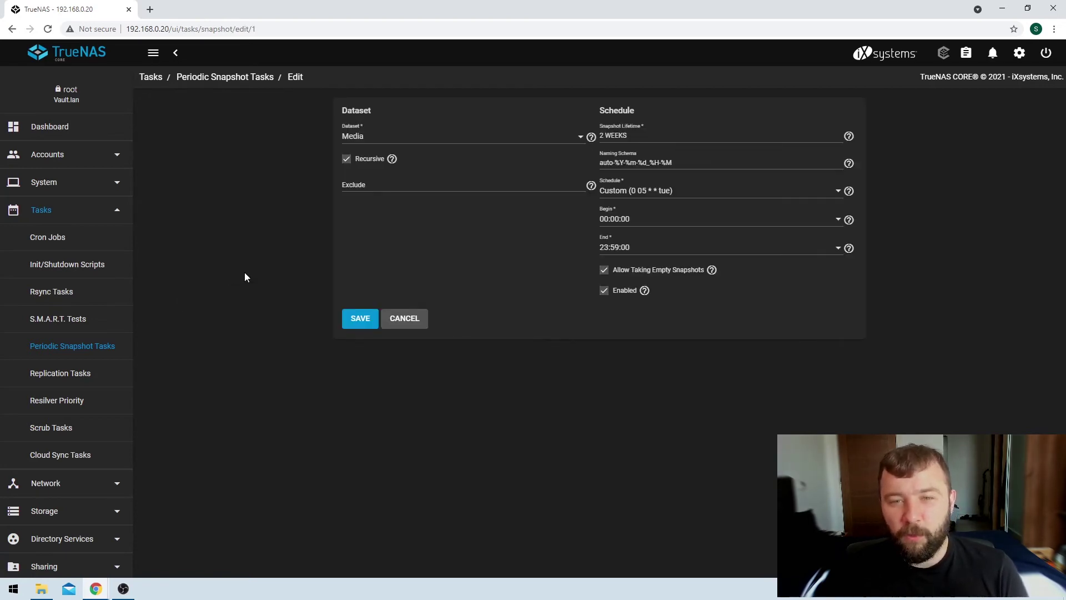
click(409, 315)
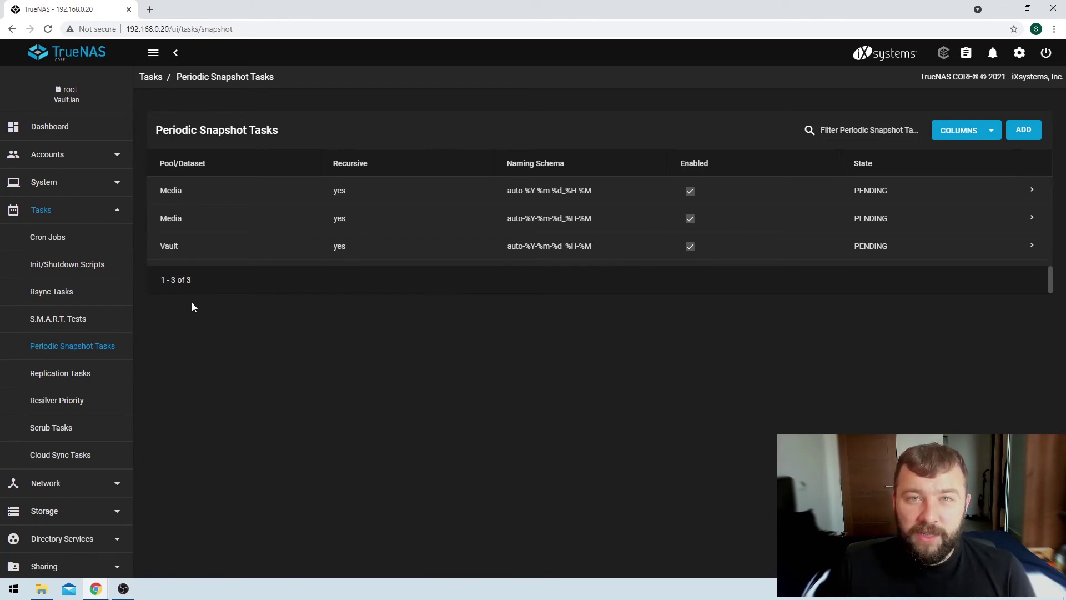
click(67, 205)
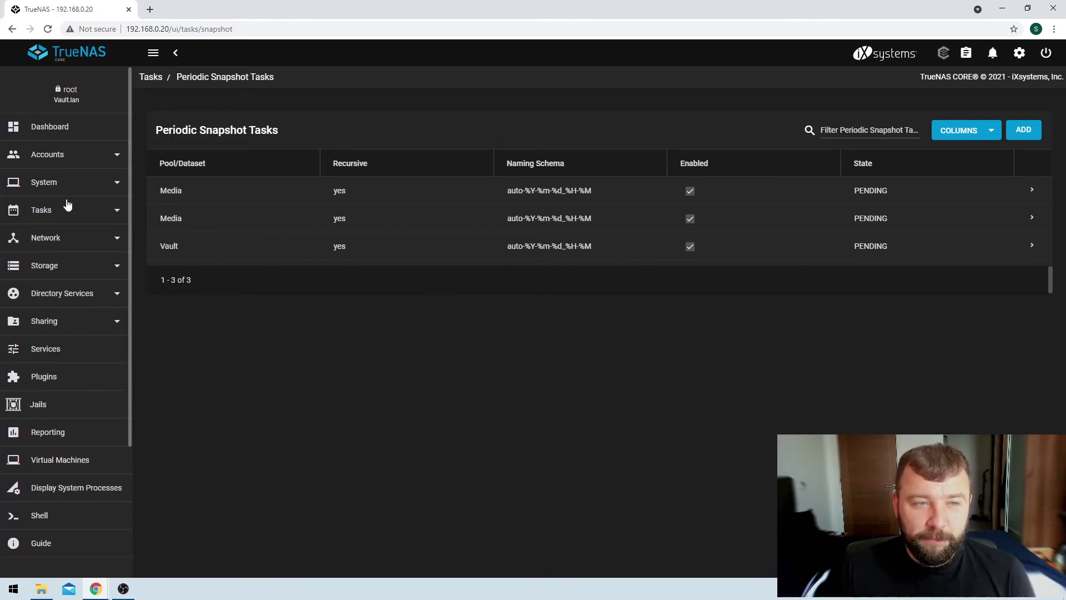
Go to Storage > Snapshots and scroll the 113 snapshots to the Plex-Media/root rows
click(87, 270)
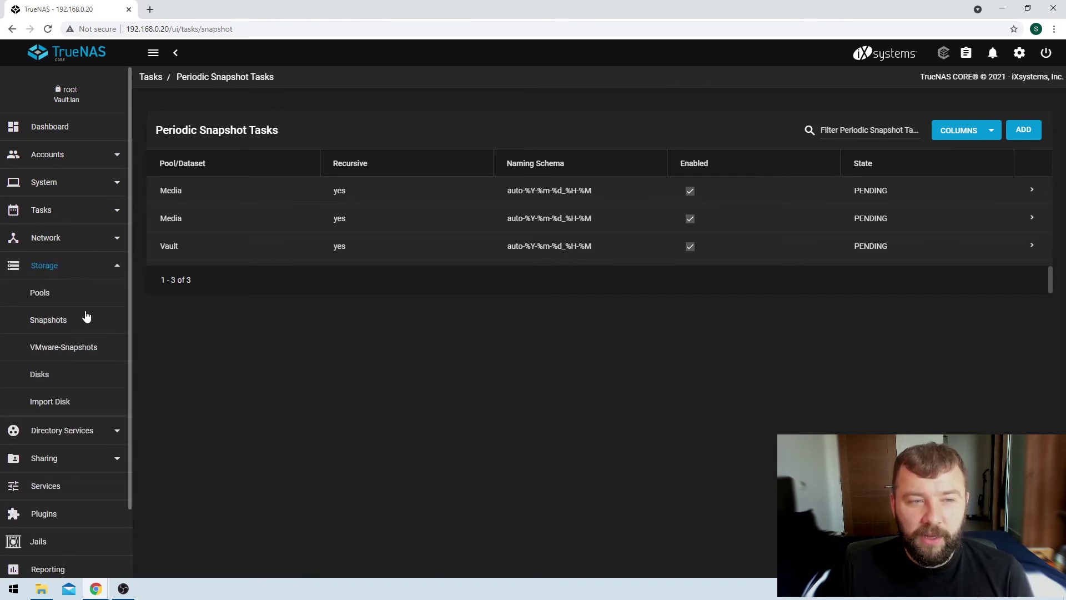
click(56, 324)
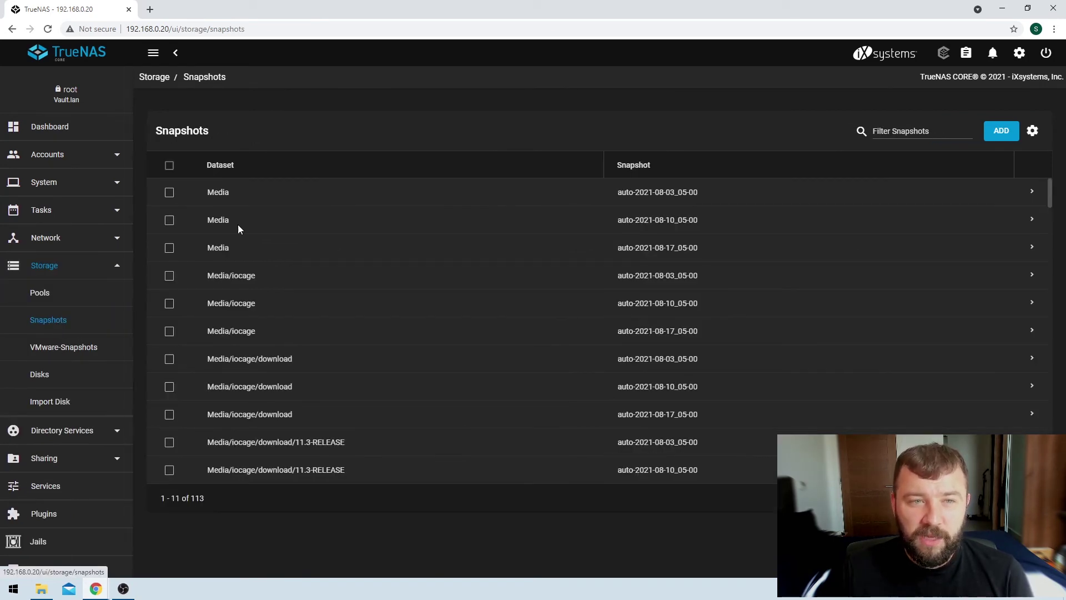
scroll(436, 222, down, 7)
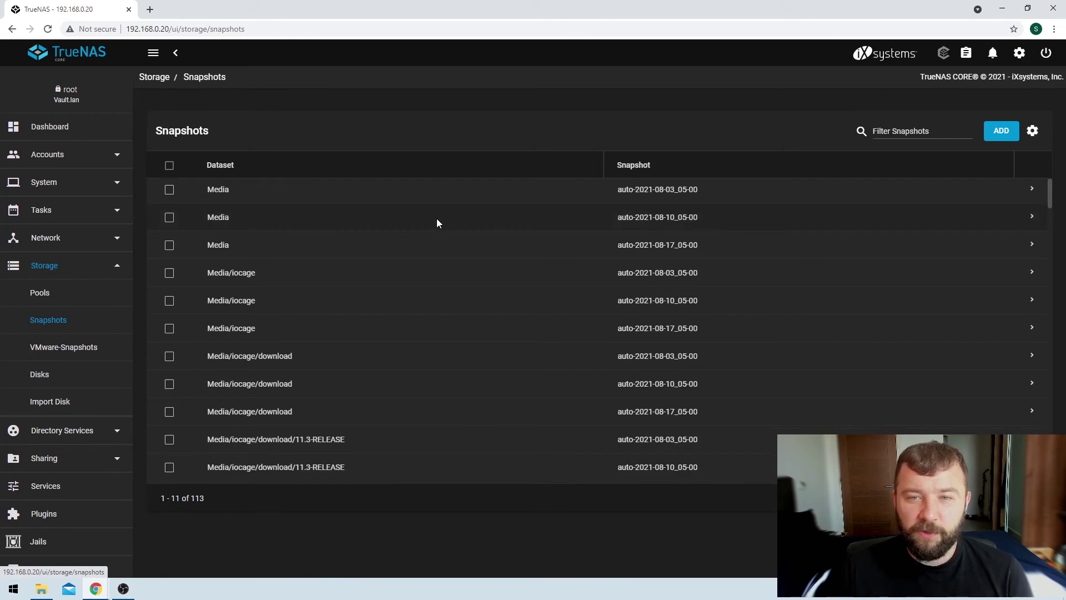
scroll(437, 222, down, 15)
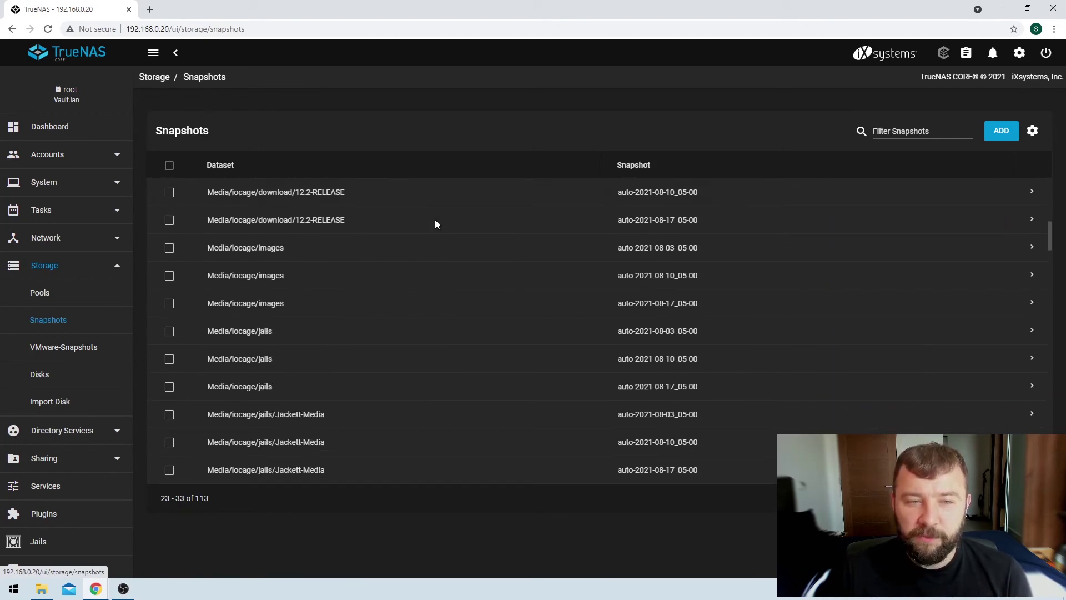
scroll(283, 280, down, 8)
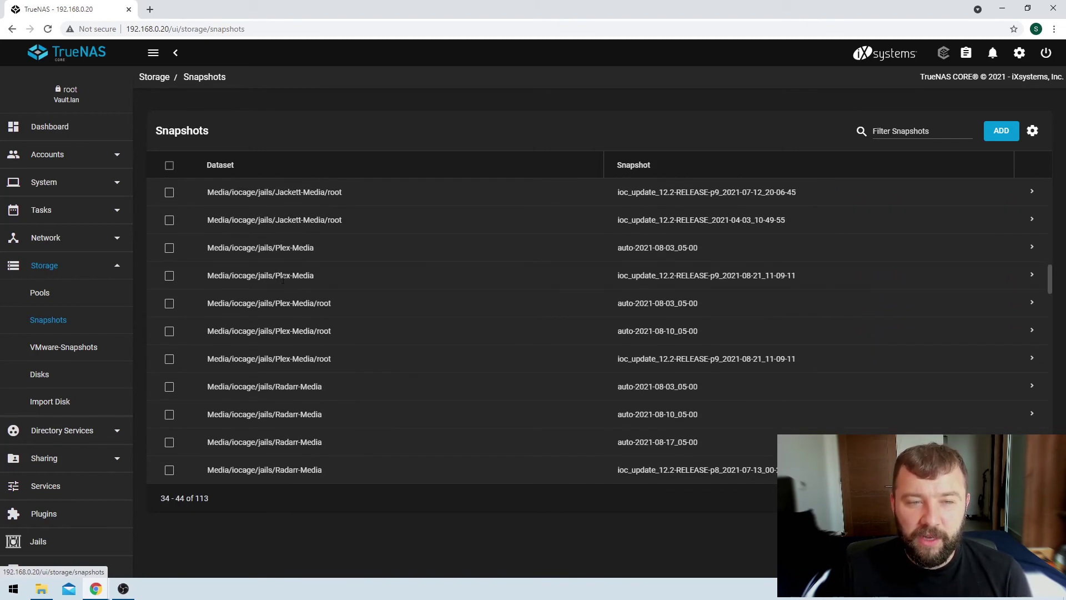
scroll(283, 280, down, 4)
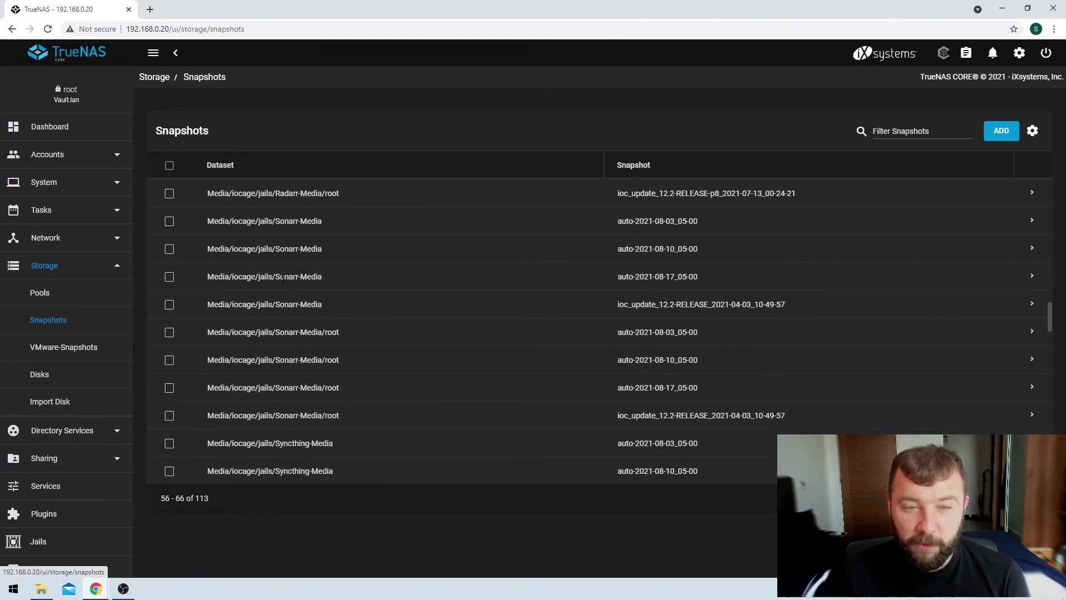
scroll(302, 297, up, 1)
scroll(303, 300, up, 5)
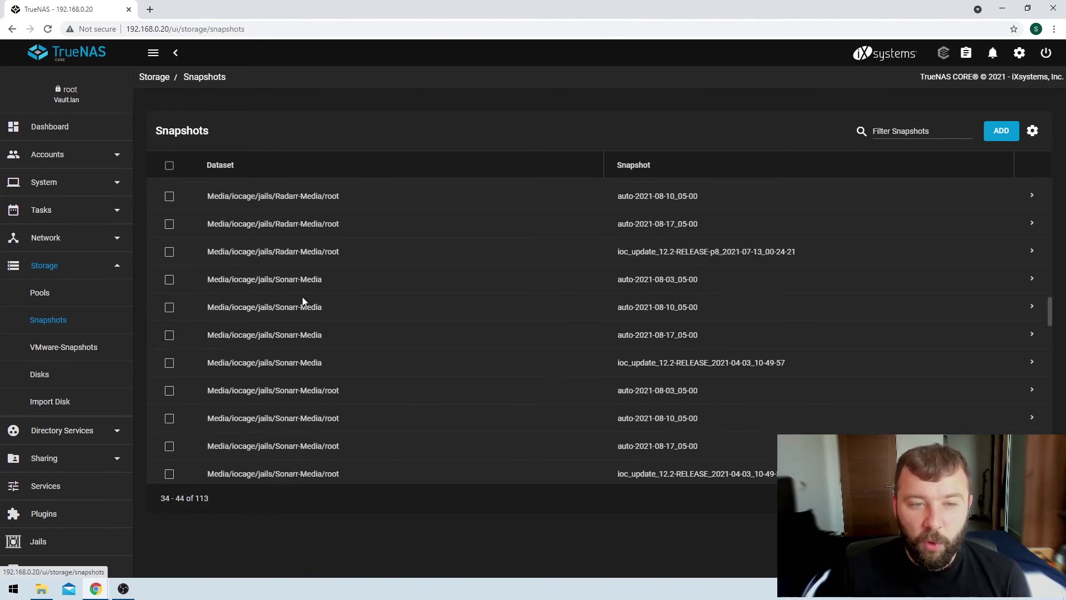
scroll(302, 301, up, 5)
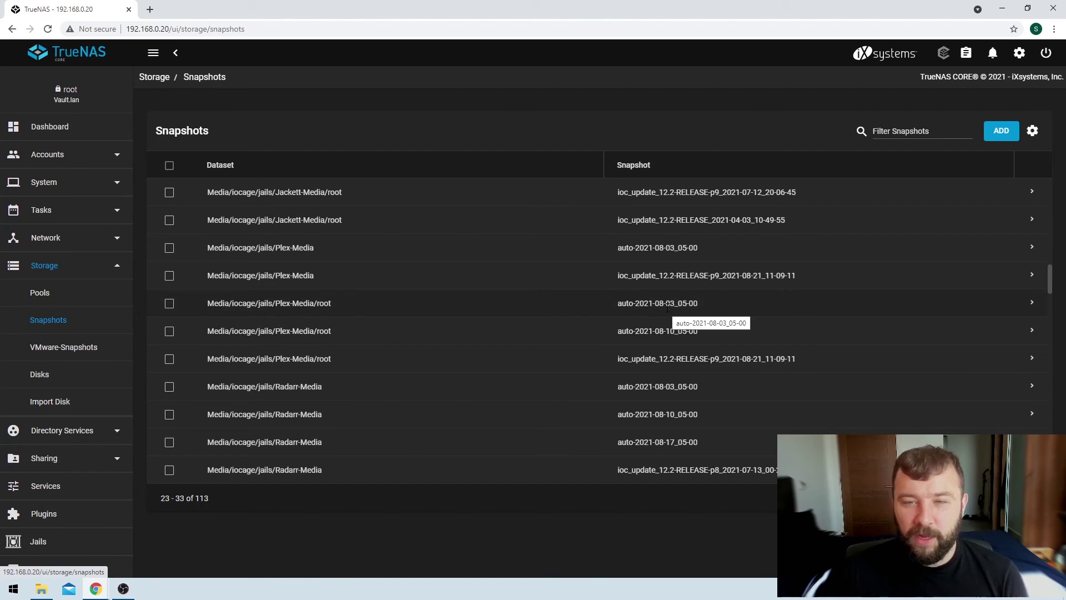
drag(666, 303, 675, 305)
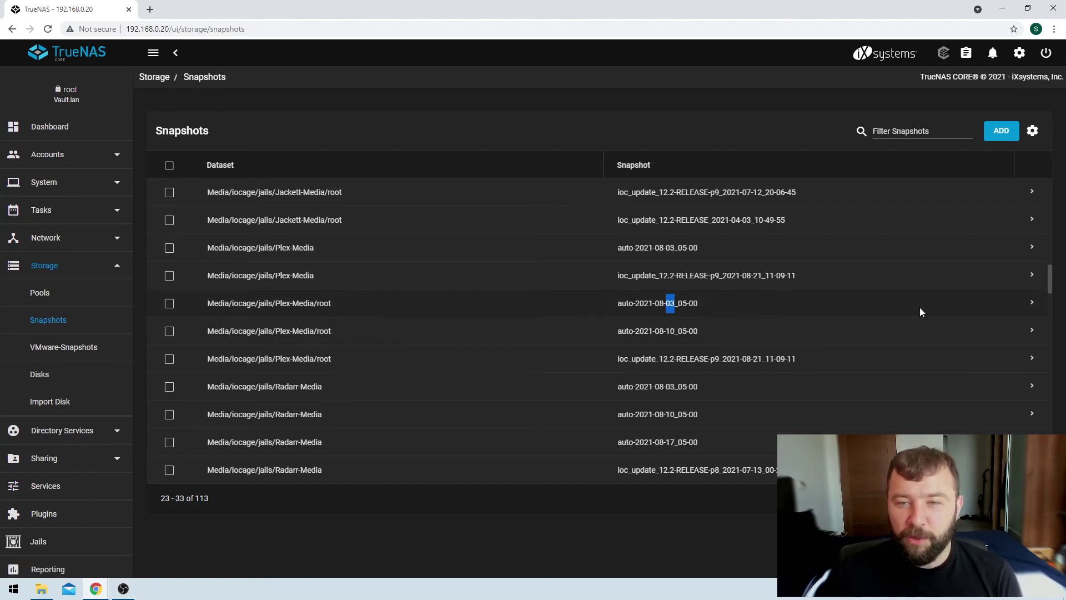
Expand the Plex-Media/root auto-2021-08-03_05-00 snapshot and choose to roll back to it
click(1032, 305)
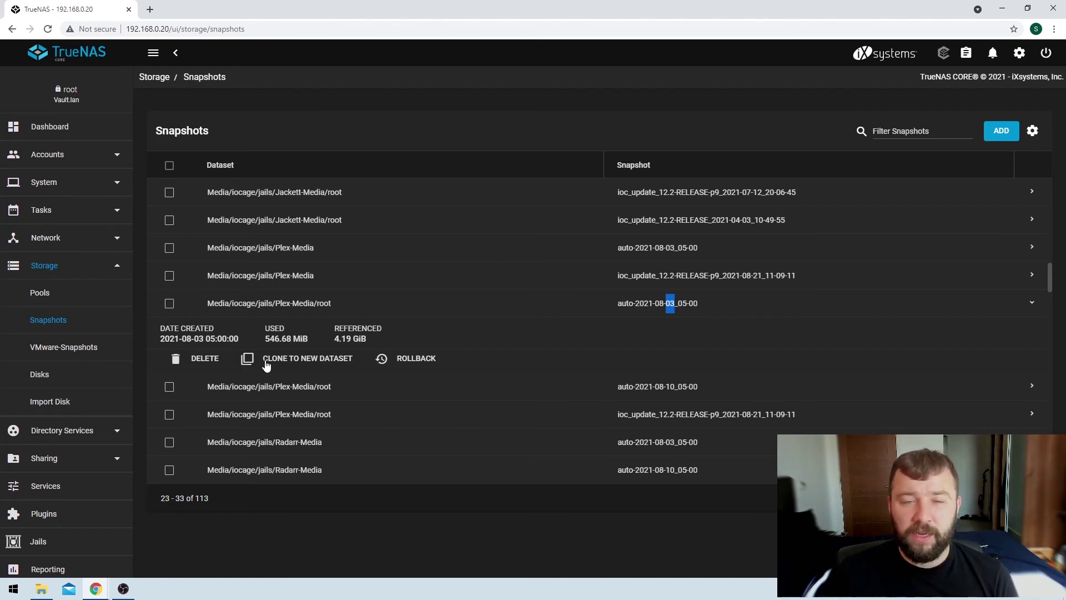
click(403, 361)
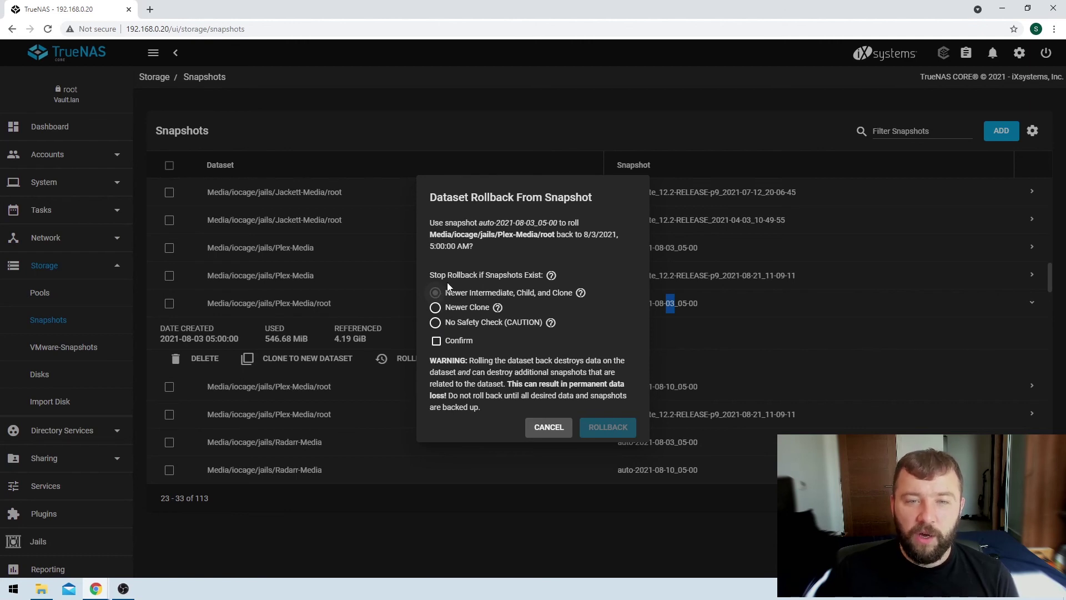
Choose No Safety Check (CAUTION) and tick Confirm in the Dataset Rollback dialog
drag(431, 275, 552, 288)
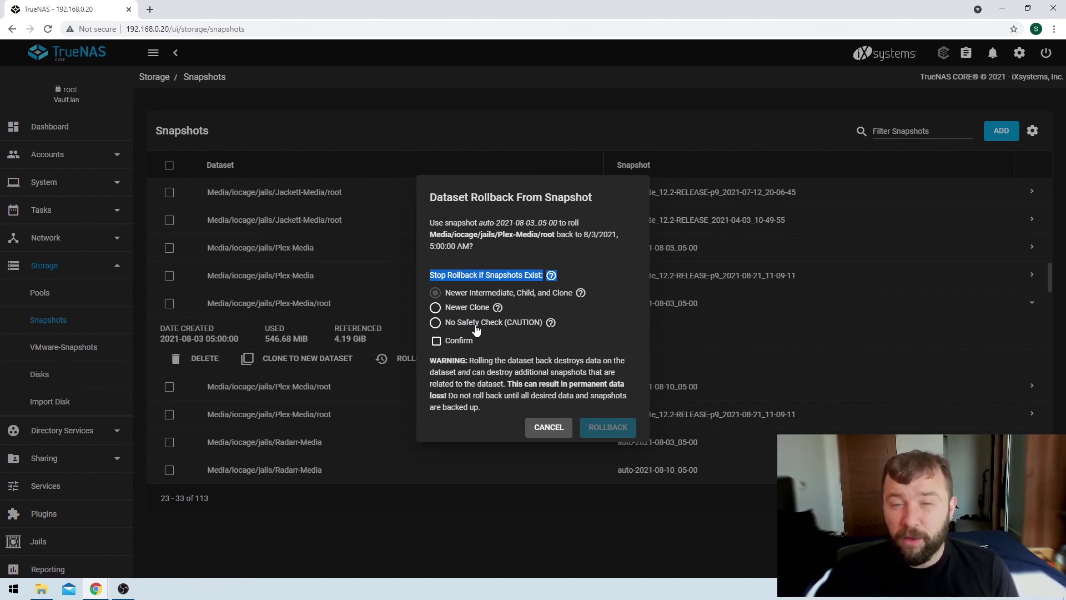
click(436, 323)
click(436, 341)
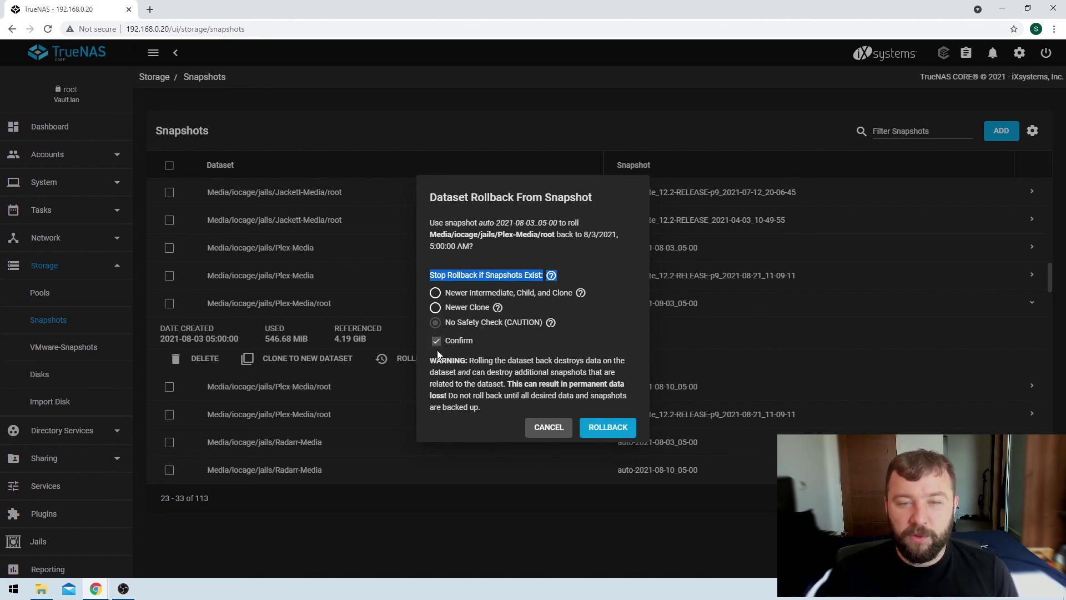